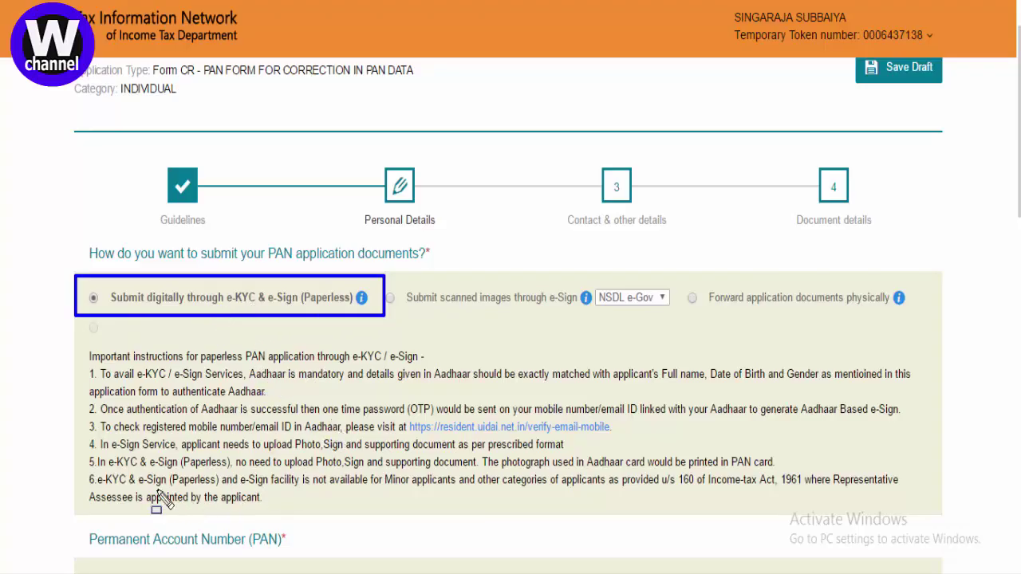
pyautogui.moveTo(91, 470); pyautogui.dragTo(102, 488)
pyautogui.moveTo(186, 503)
pyautogui.mouseDown()
pyautogui.moveTo(294, 501)
pyautogui.moveTo(293, 510)
pyautogui.moveTo(428, 479)
pyautogui.moveTo(578, 476)
pyautogui.moveTo(634, 510)
pyautogui.moveTo(894, 492)
pyautogui.moveTo(910, 514)
pyautogui.mouseUp()
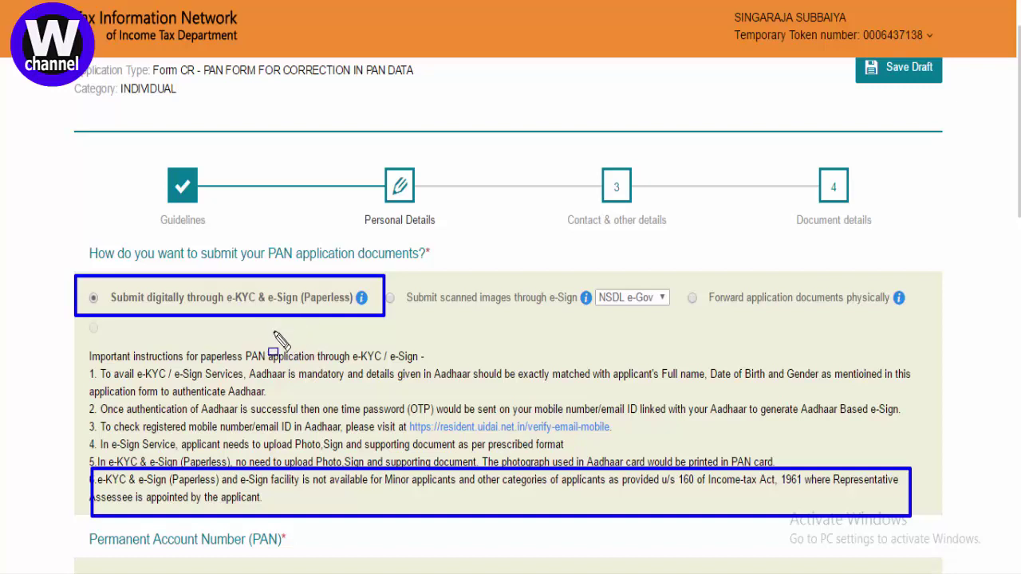
pyautogui.press('Escape')
# Step: Examine the PAN, Aadhaar number, applicant name, date of birth and gender fields of the personal details form
pyautogui.scroll(-1, 252, 384)
pyautogui.scroll(-3, 279, 384)
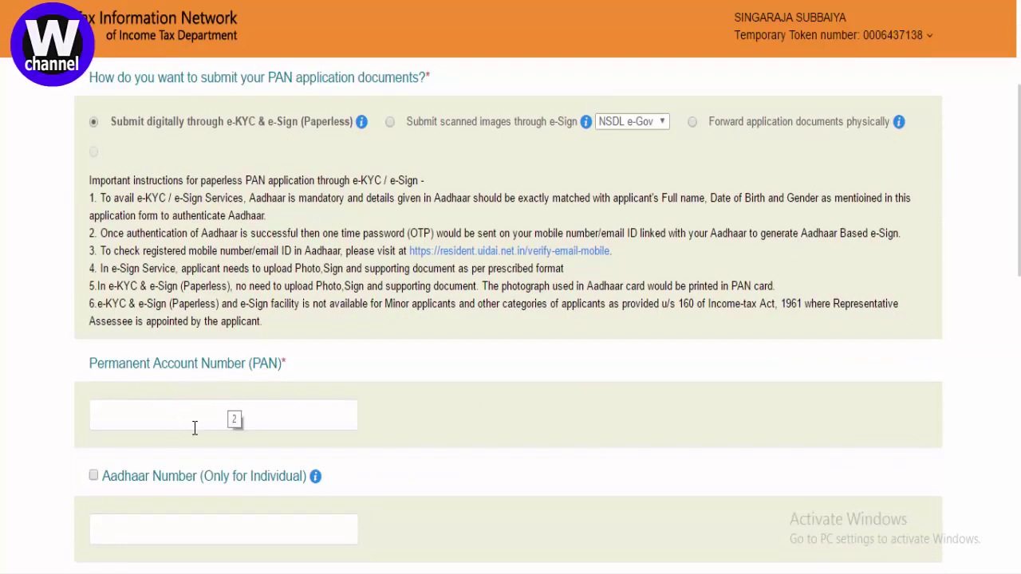
pyautogui.scroll(-1, 210, 391)
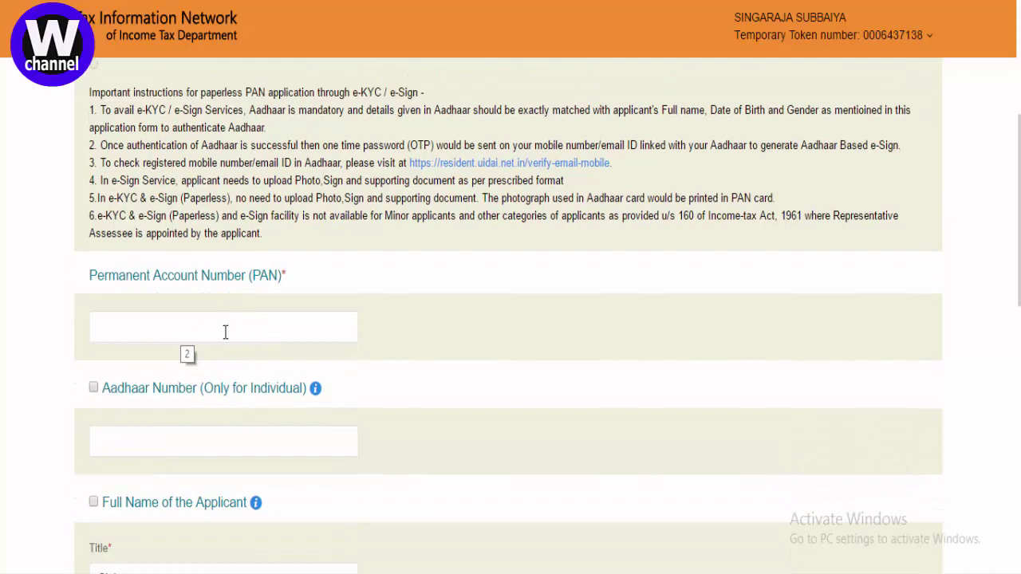
pyautogui.scroll(-1, 237, 335)
pyautogui.scroll(1, 243, 331)
pyautogui.scroll(-1, 219, 340)
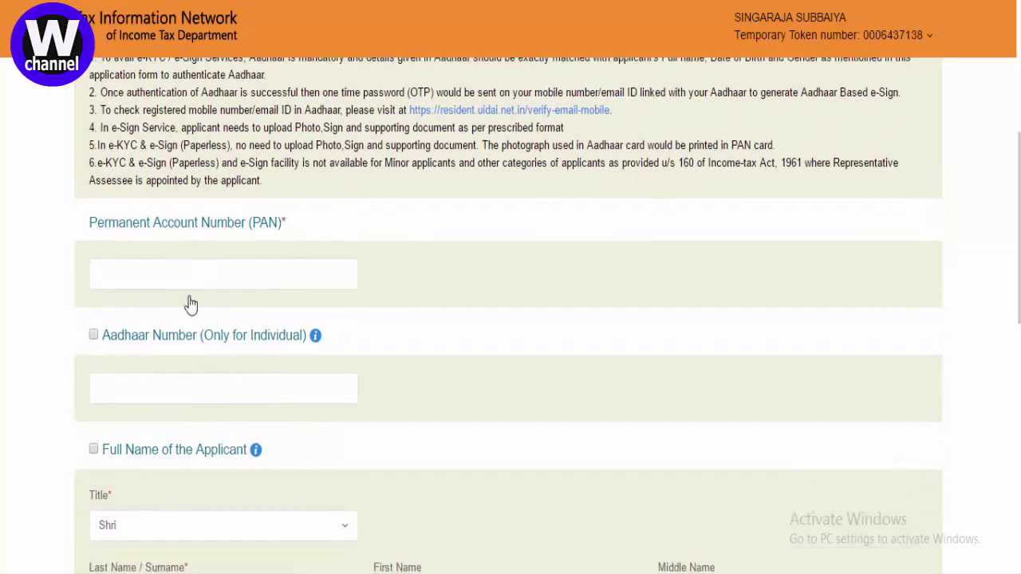
pyautogui.click(132, 358)
pyautogui.scroll(-2, 279, 379)
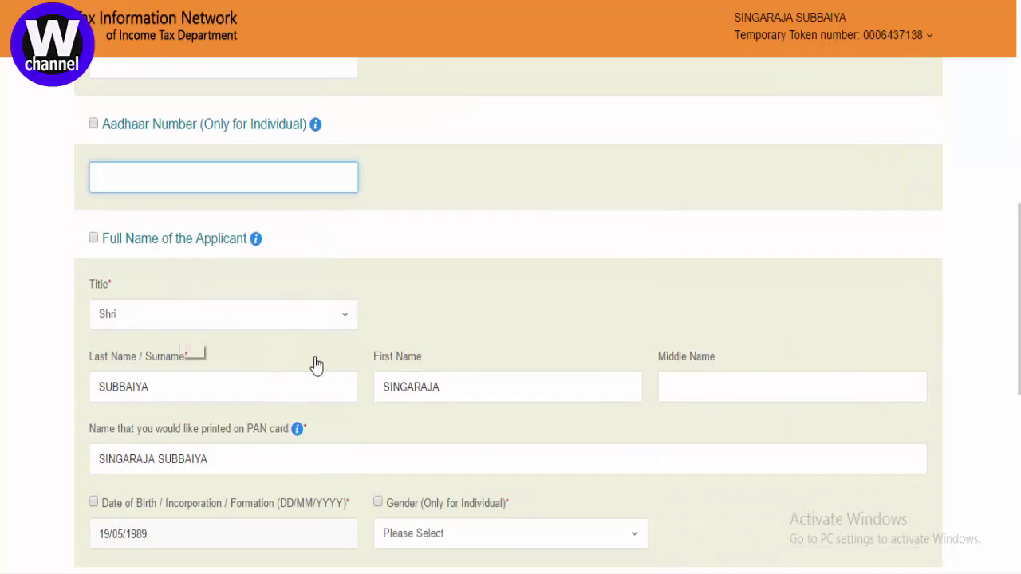
pyautogui.scroll(-1, 319, 365)
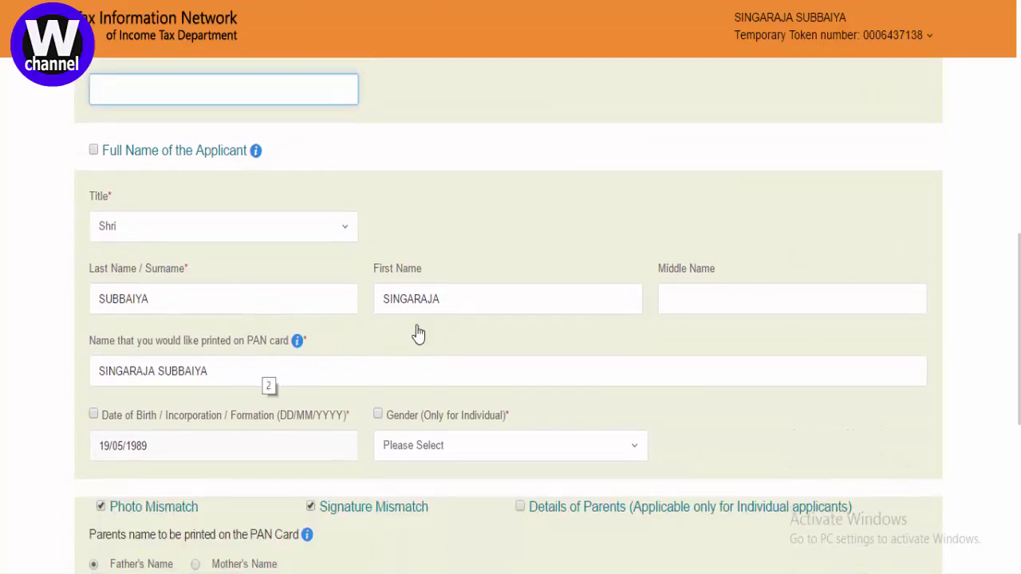
pyautogui.scroll(-1, 392, 383)
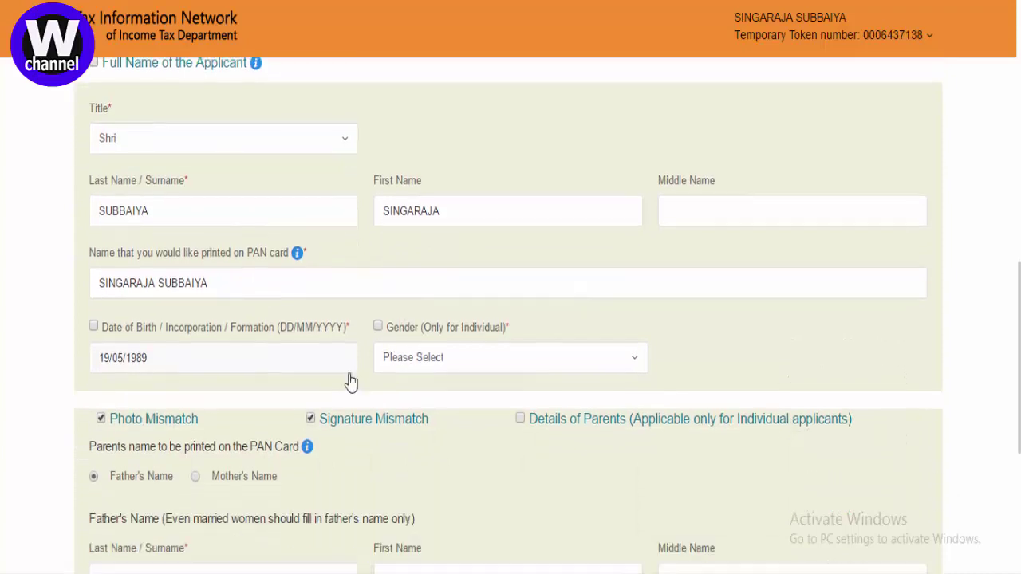
# Step: Check the parents' name section of the personal details and continue to the contact and other details
pyautogui.click(433, 371)
pyautogui.click(544, 331)
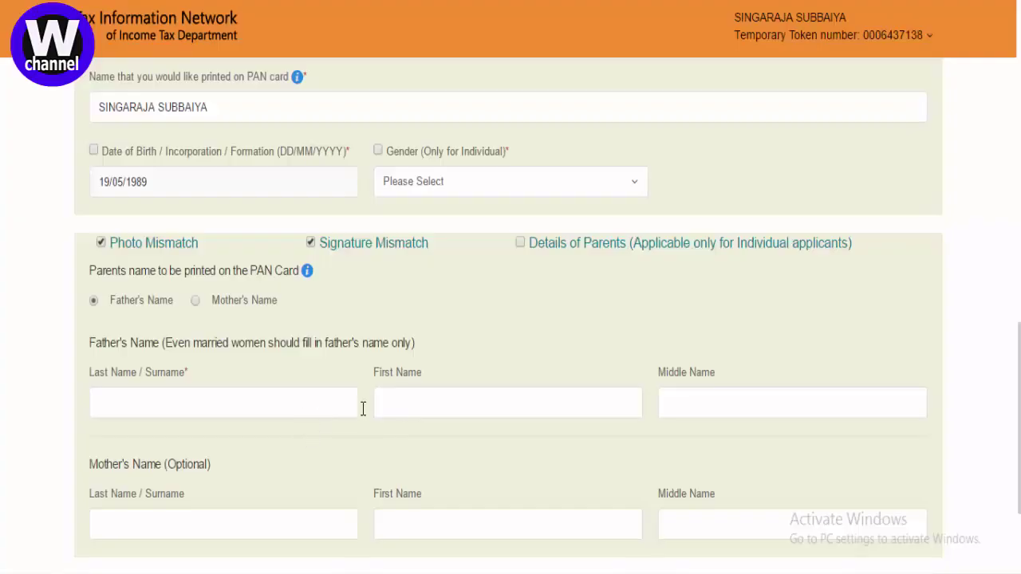
pyautogui.scroll(-1, 279, 416)
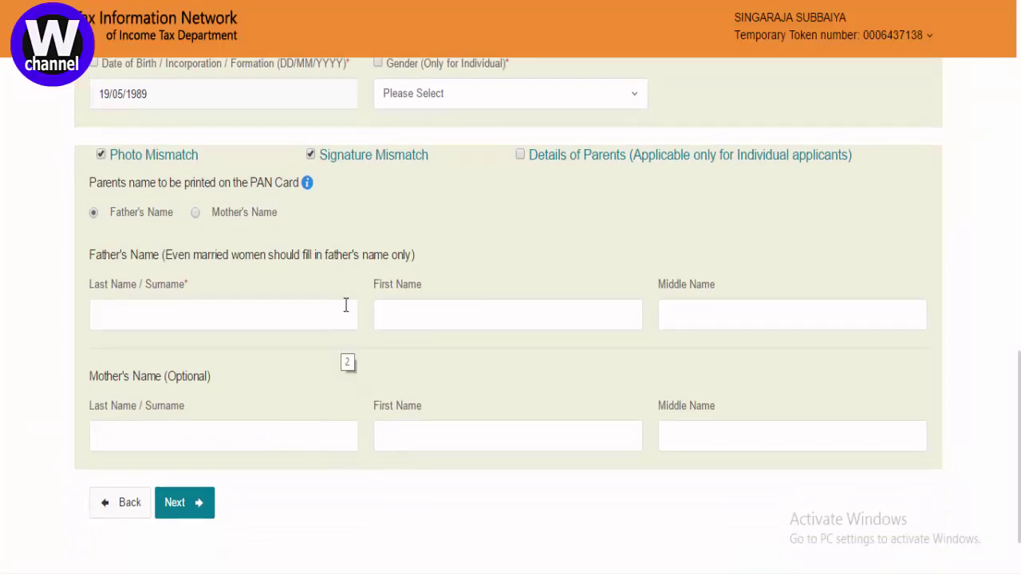
pyautogui.click(185, 503)
# Step: Set the telephone country code to INDIA (91) in the contact details and continue to the document details
pyautogui.scroll(-3, 293, 346)
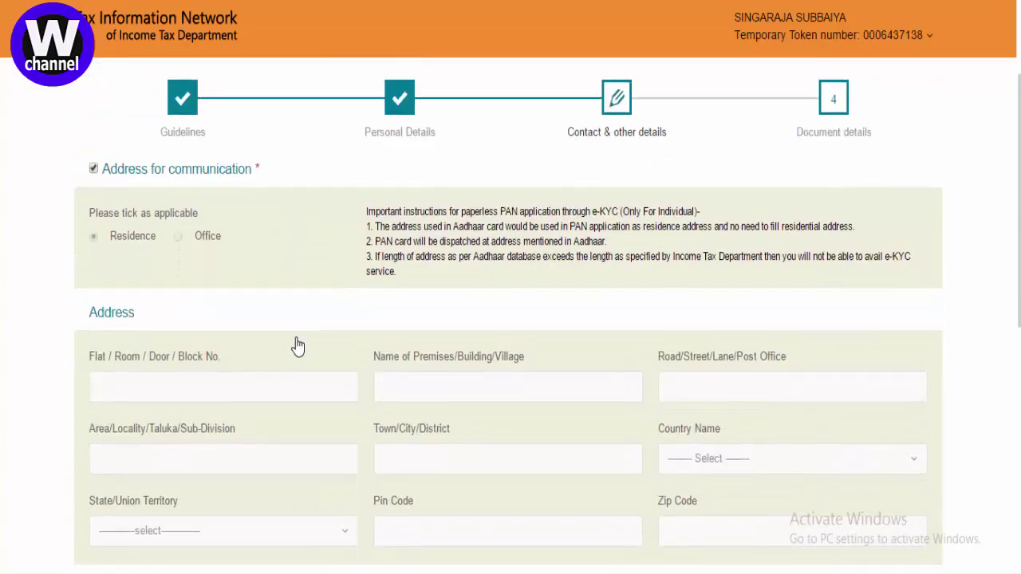
pyautogui.scroll(-1, 296, 347)
pyautogui.scroll(-1, 292, 338)
pyautogui.scroll(-1, 292, 338)
pyautogui.moveTo(194, 200); pyautogui.dragTo(738, 194)
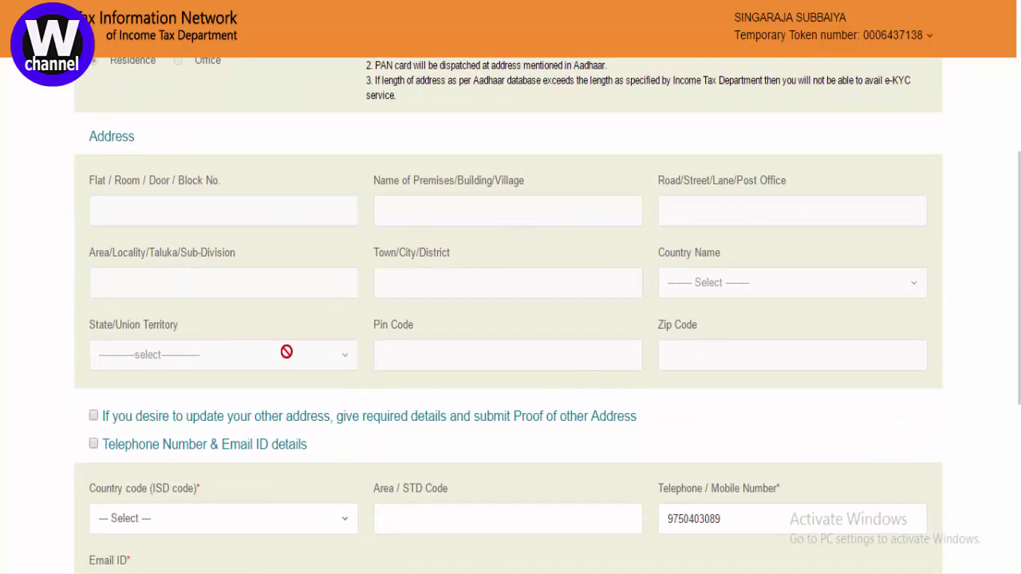
pyautogui.scroll(-2, 286, 354)
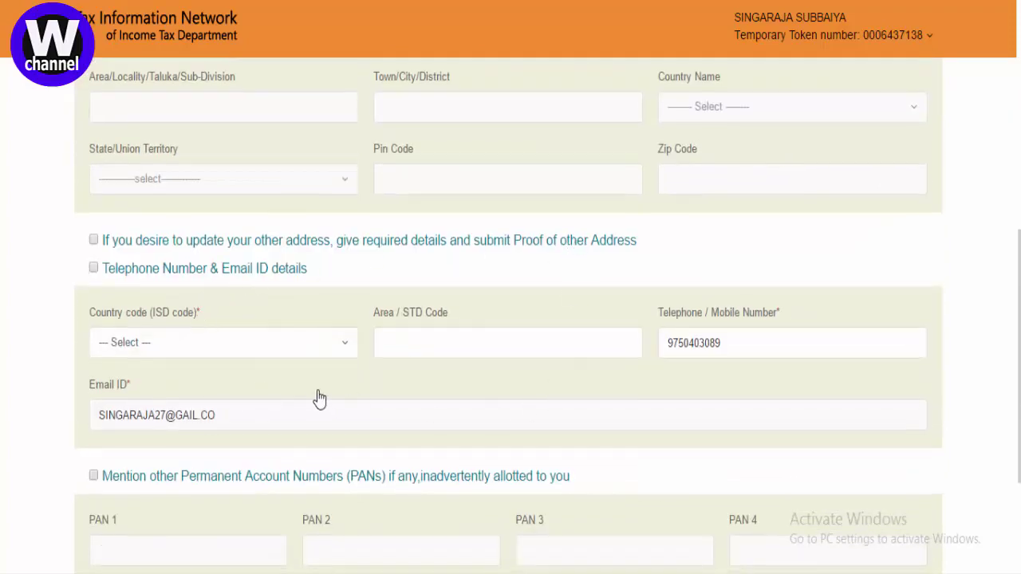
pyautogui.scroll(-1, 228, 351)
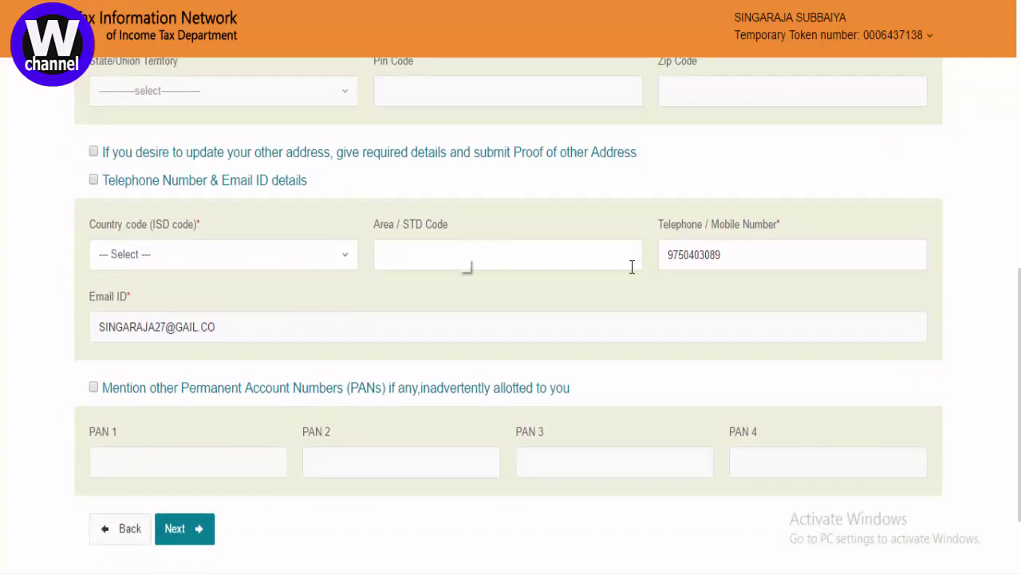
pyautogui.click(286, 262)
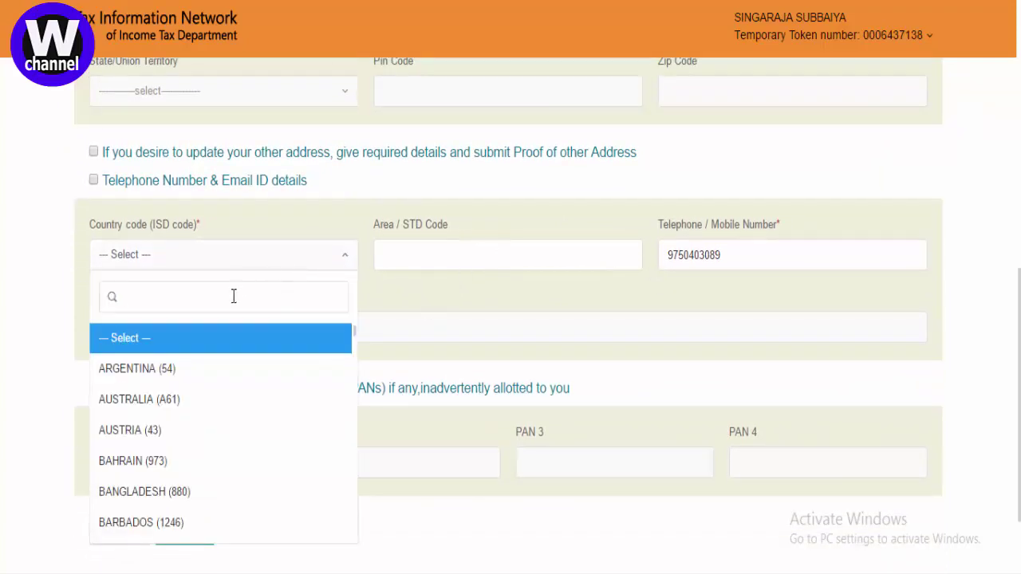
pyautogui.write('in')
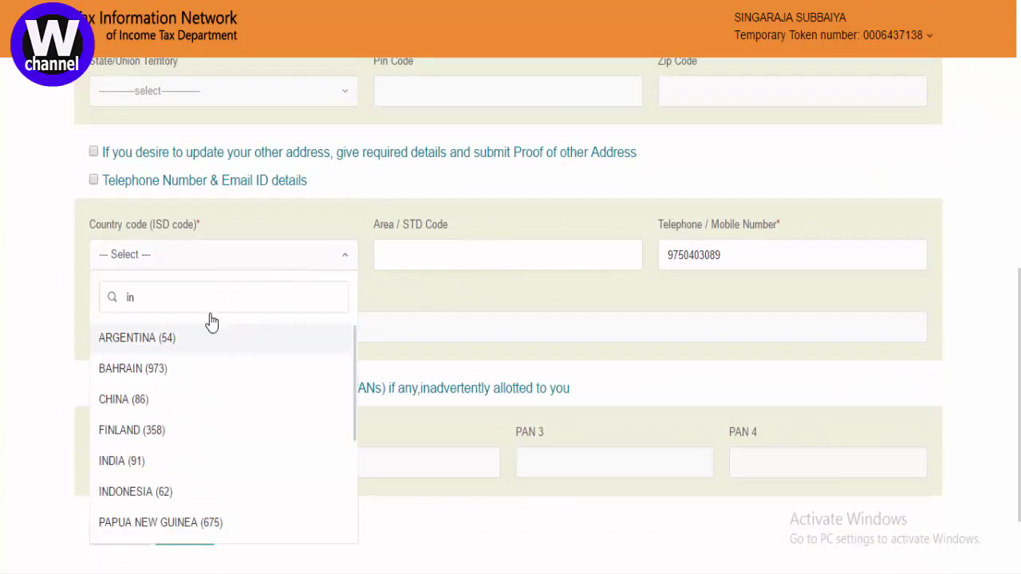
pyautogui.click(142, 468)
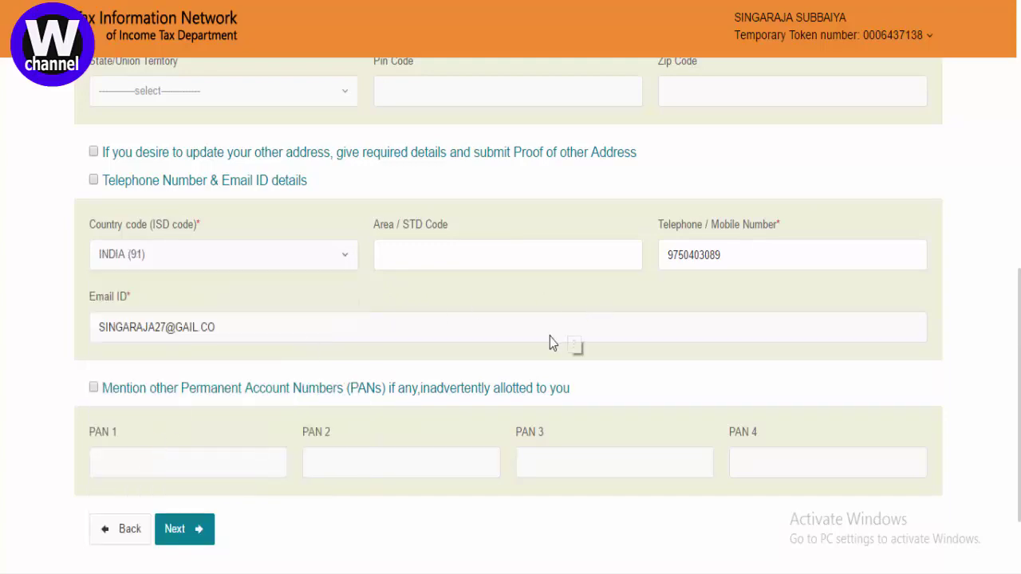
pyautogui.scroll(-2, 549, 343)
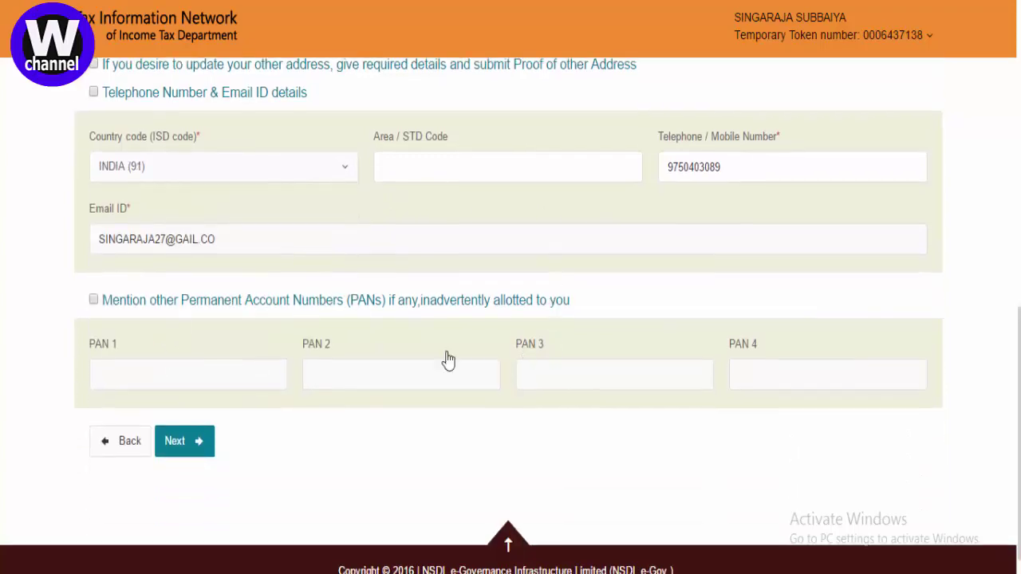
pyautogui.click(201, 452)
# Step: Choose Copy of Pan Card as the proof of PAN in the submitted documents section
pyautogui.scroll(-3, 303, 348)
pyautogui.moveTo(726, 199); pyautogui.dragTo(363, 272)
pyautogui.scroll(-2, 363, 272)
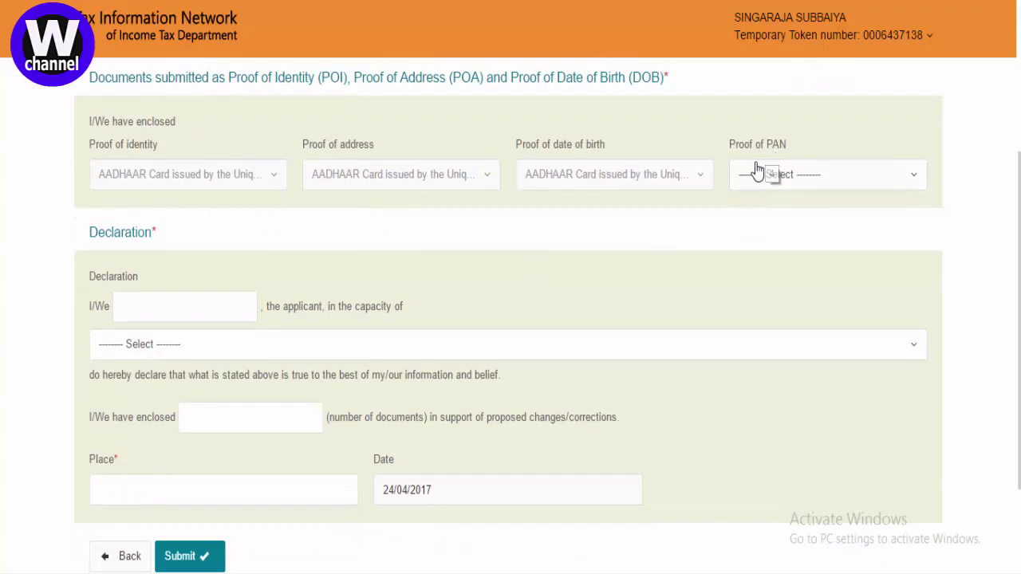
pyautogui.click(765, 186)
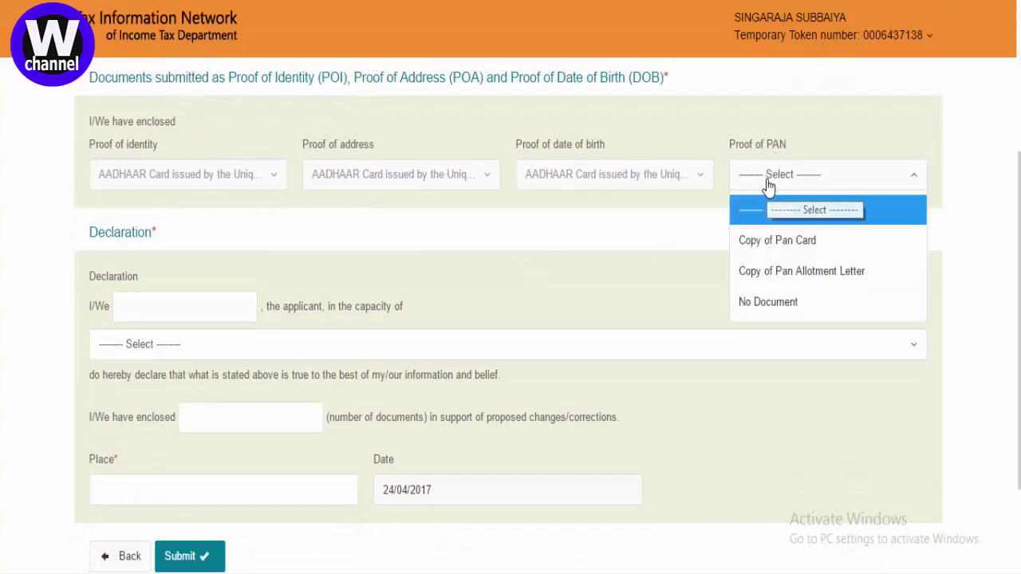
pyautogui.click(799, 248)
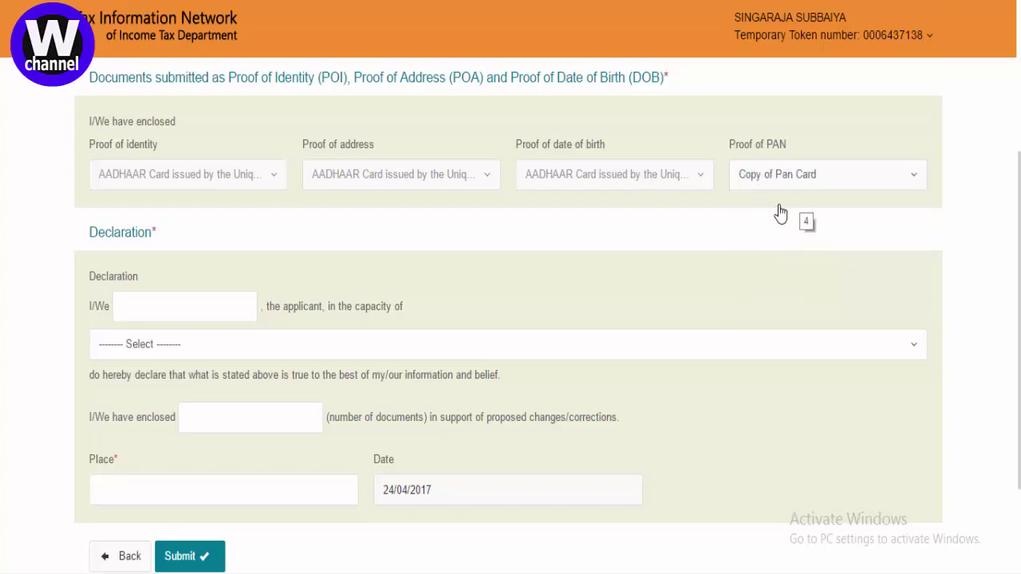
# Step: Enter the applicant's full name in the declaration and set the capacity to Himself/Herself
pyautogui.scroll(-2, 628, 252)
pyautogui.click(164, 222)
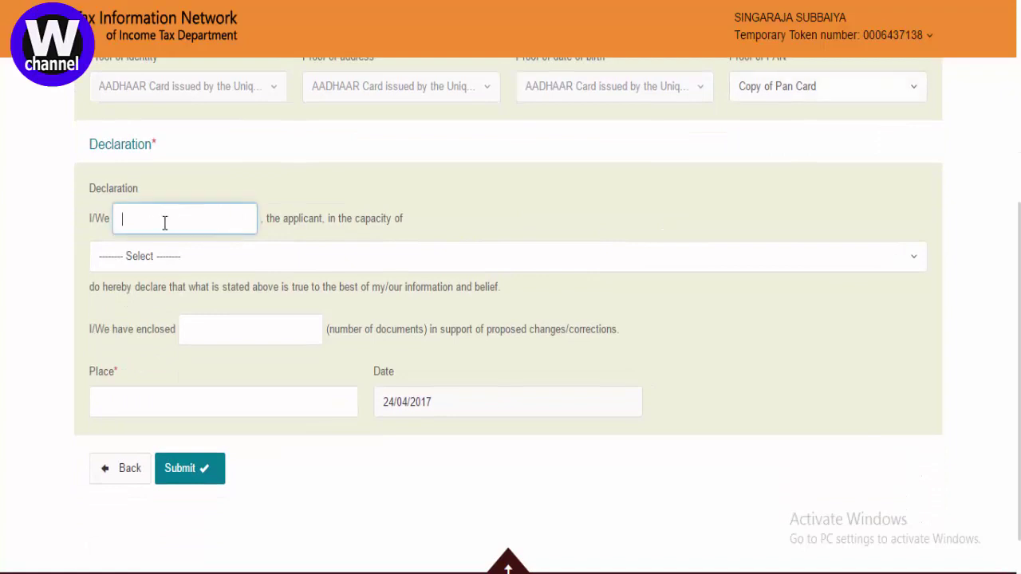
pyautogui.click(307, 270)
pyautogui.click(219, 328)
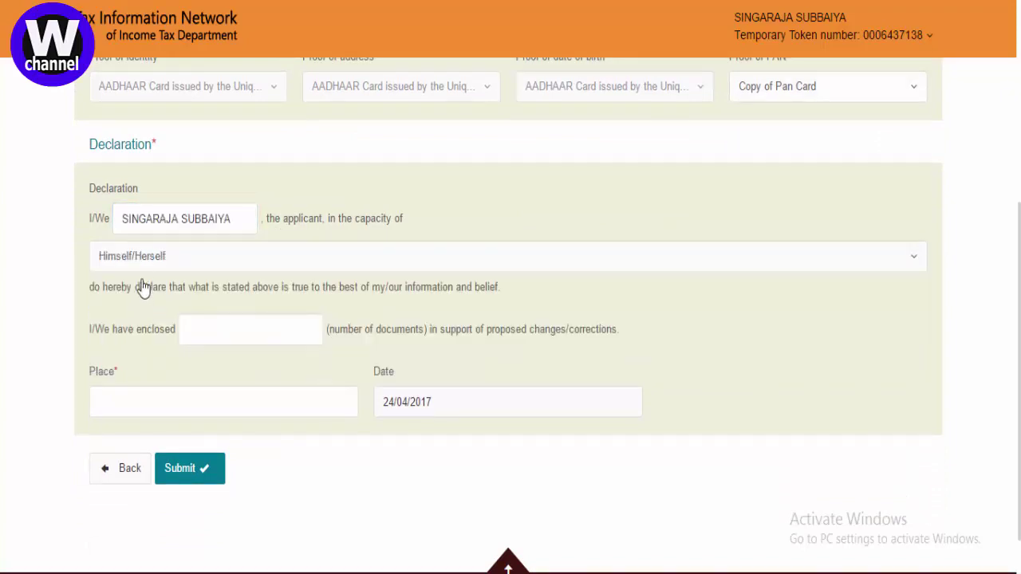
# Step: Check the enclosed proofs against the declaration's number of documents field and go to the Place field
pyautogui.scroll(-2, 332, 269)
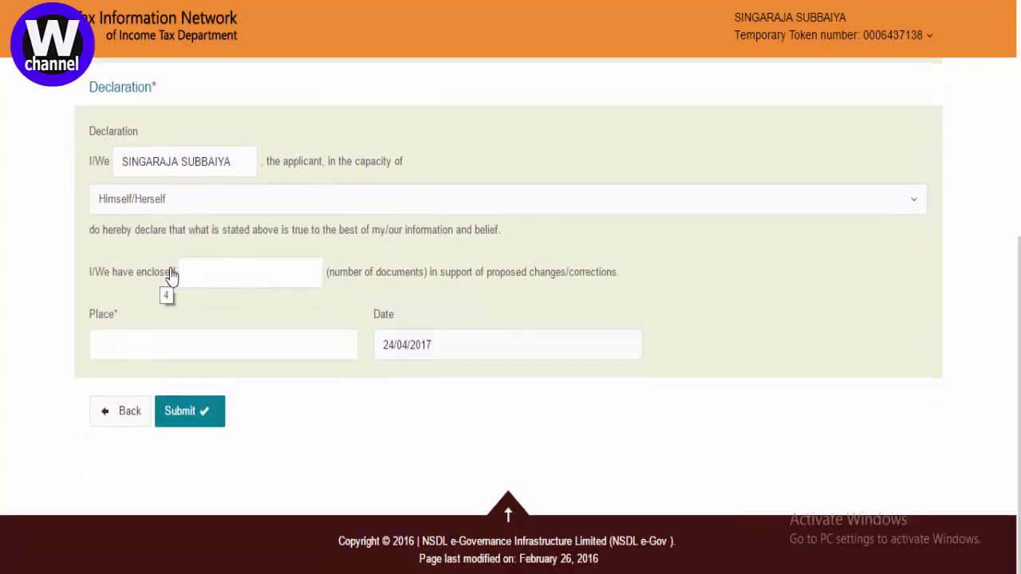
pyautogui.click(212, 274)
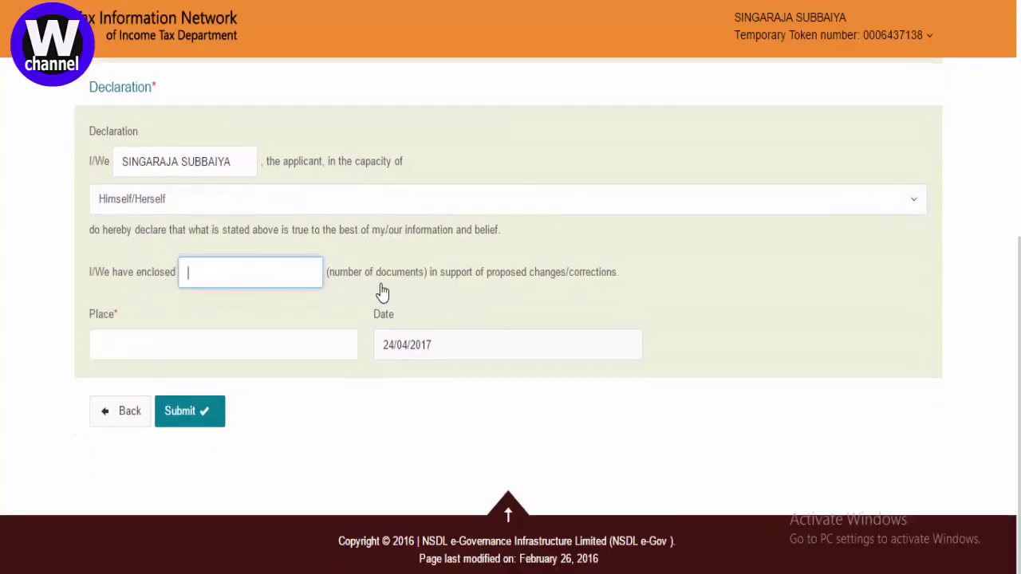
pyautogui.scroll(3, 809, 208)
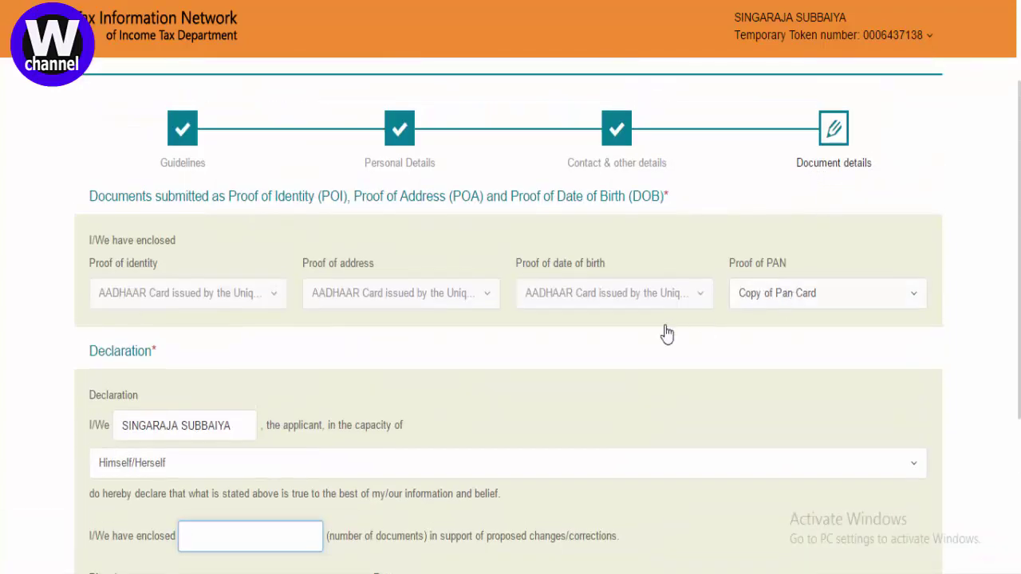
pyautogui.scroll(-3, 339, 367)
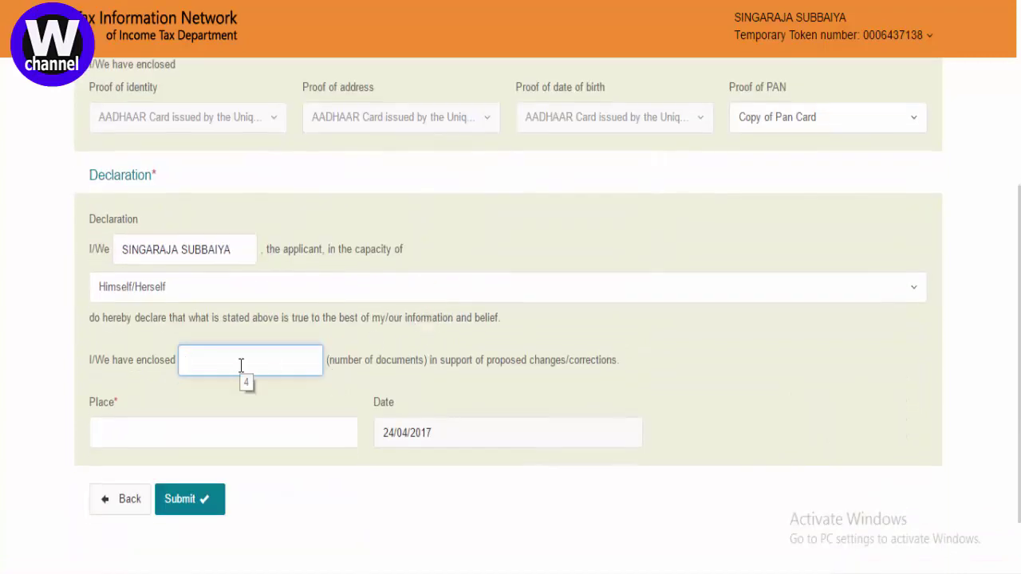
pyautogui.click(223, 428)
pyautogui.scroll(-2, 281, 420)
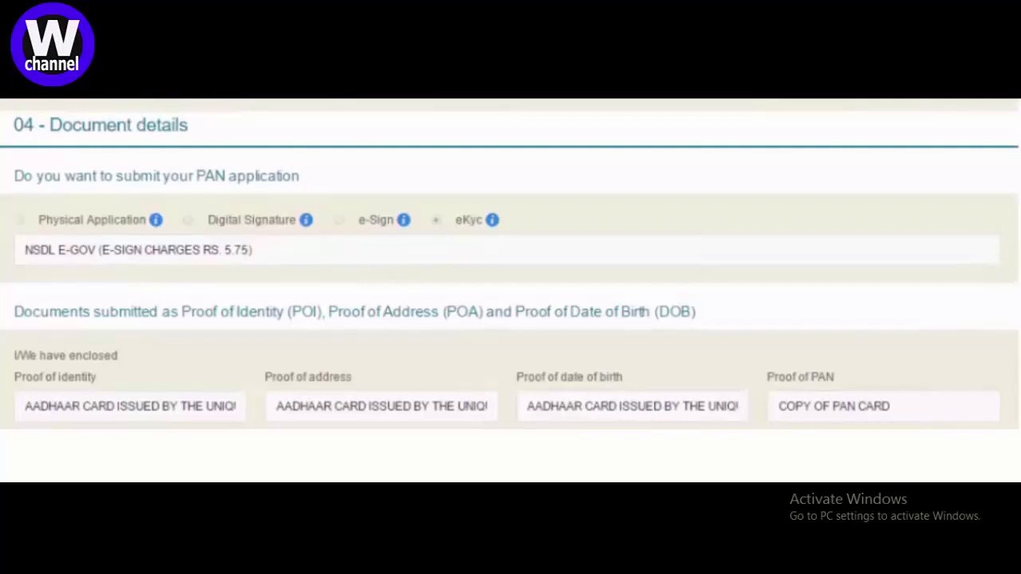
# Step: Continue the online PAN application with e-KYC / e-Sign
pyautogui.moveTo(418, 209)
pyautogui.mouseDown()
pyautogui.moveTo(427, 233)
pyautogui.moveTo(543, 232)
pyautogui.mouseUp()
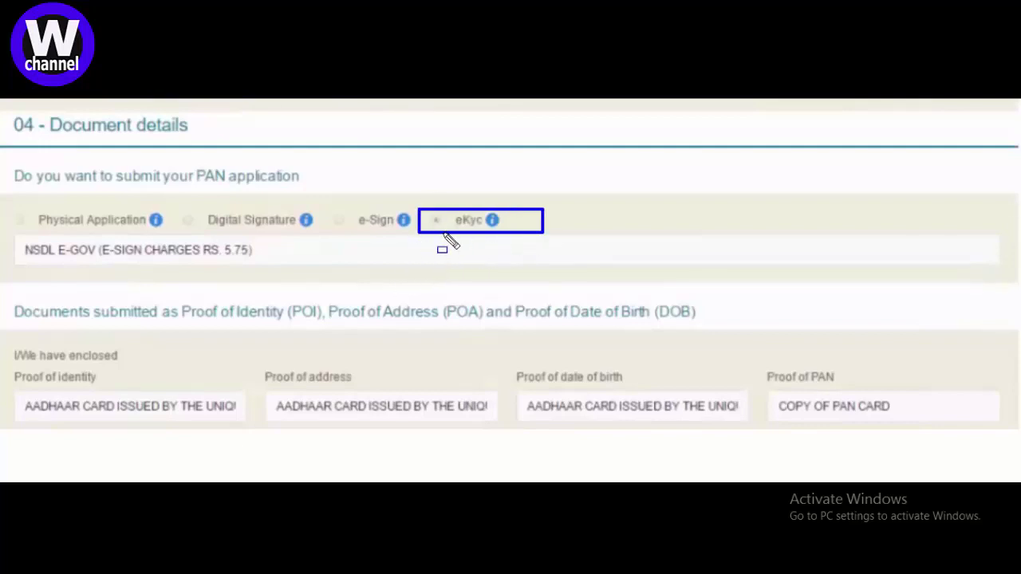
pyautogui.press('Escape')
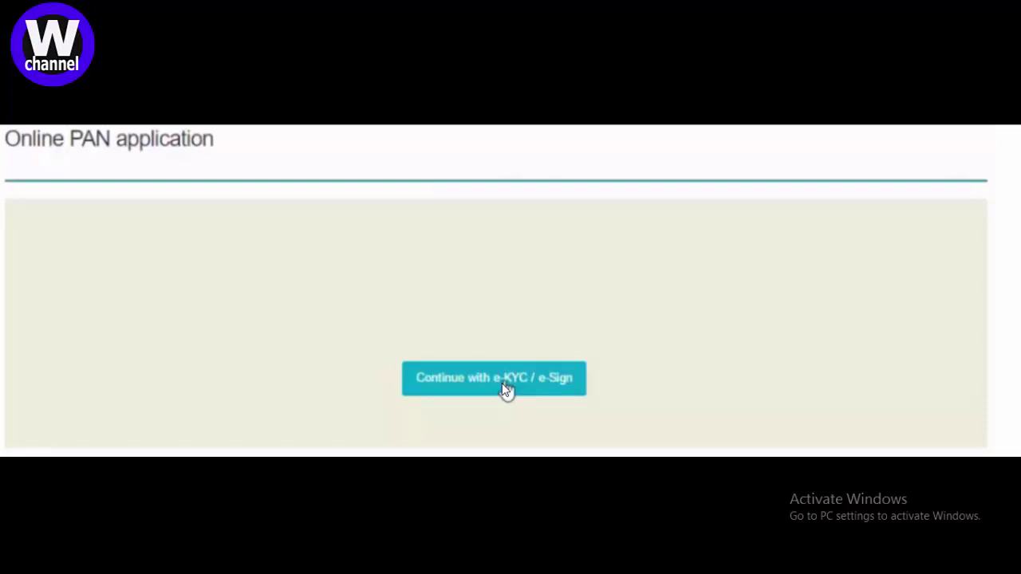
pyautogui.click(508, 391)
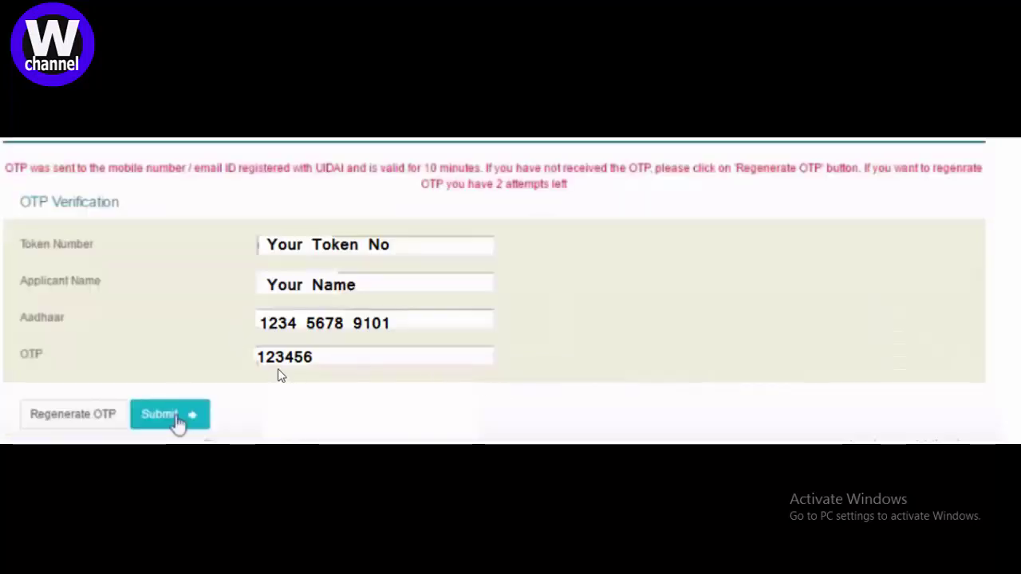